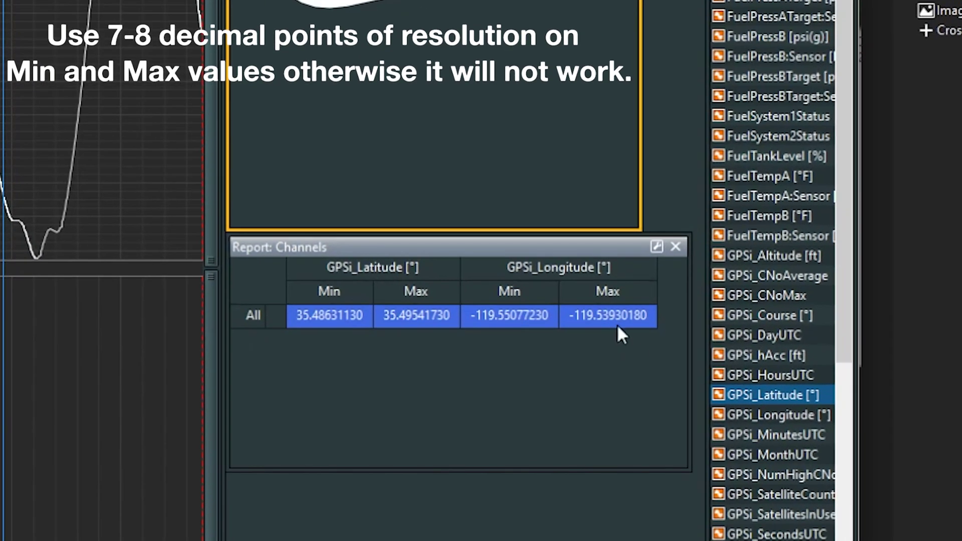
Add a new Report: Channels view to the AEMdata layout
{"action": "right_click", "coordinate": [451, 508]}
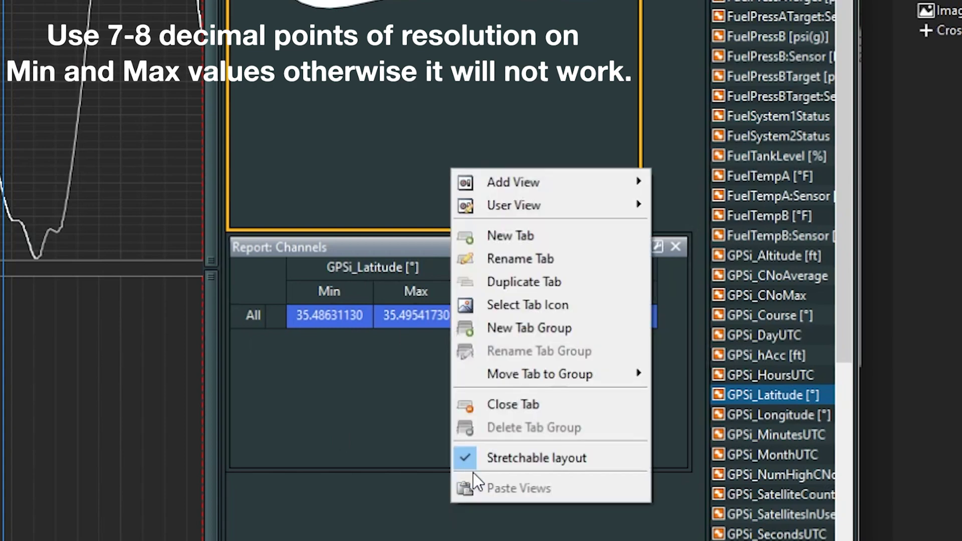
{"action": "mouse_move", "coordinate": [621, 185]}
{"action": "left_click", "coordinate": [737, 350]}
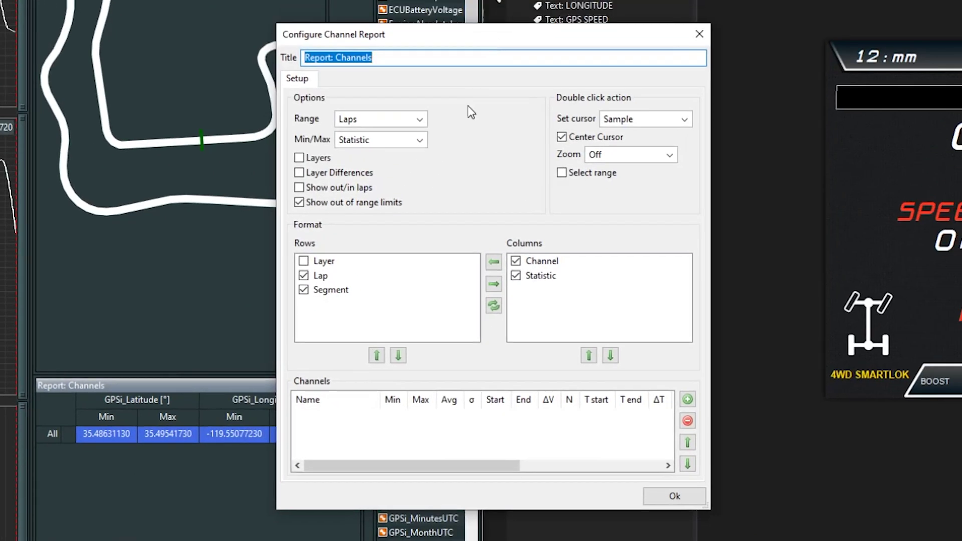
Add the GPSi_Longitude and GPSi_Latitude channels to the report
{"action": "left_click", "coordinate": [687, 401]}
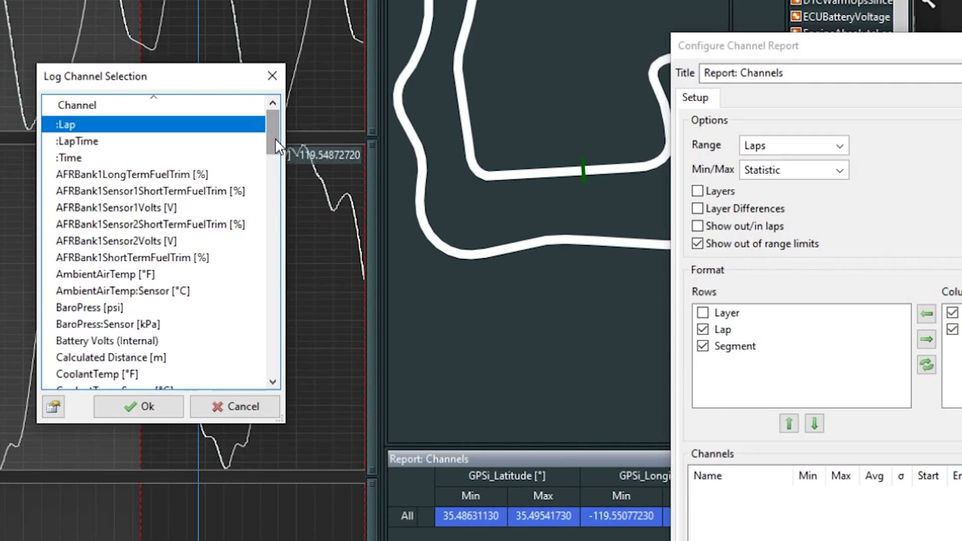
{"action": "left_click_drag", "start_coordinate": [608, 165], "coordinate": [631, 315]}
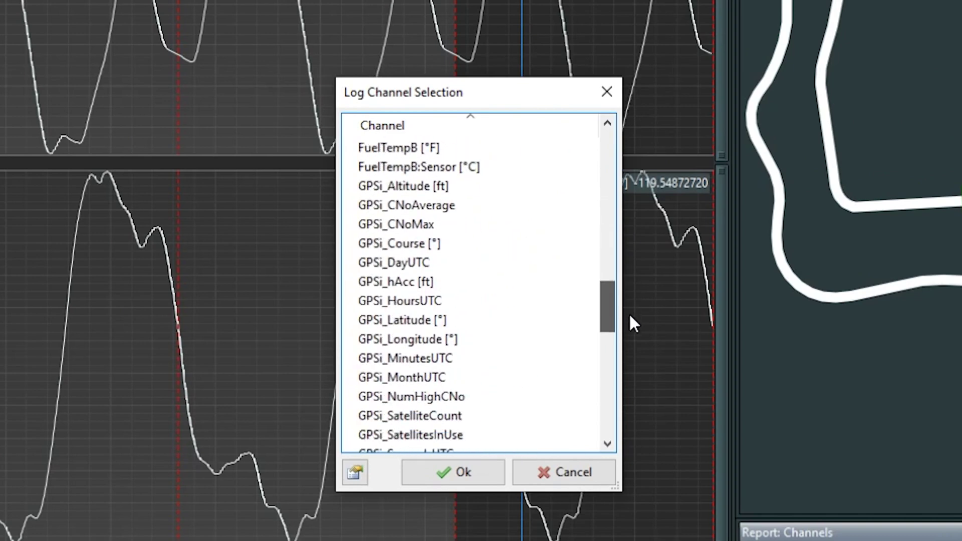
{"action": "left_click", "coordinate": [423, 341]}
{"action": "left_click", "coordinate": [462, 480]}
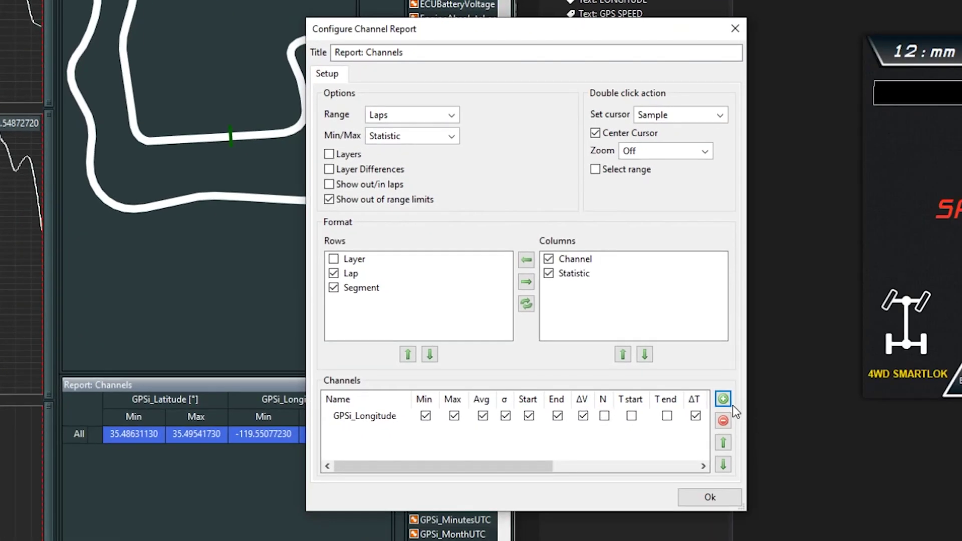
{"action": "left_click", "coordinate": [723, 399]}
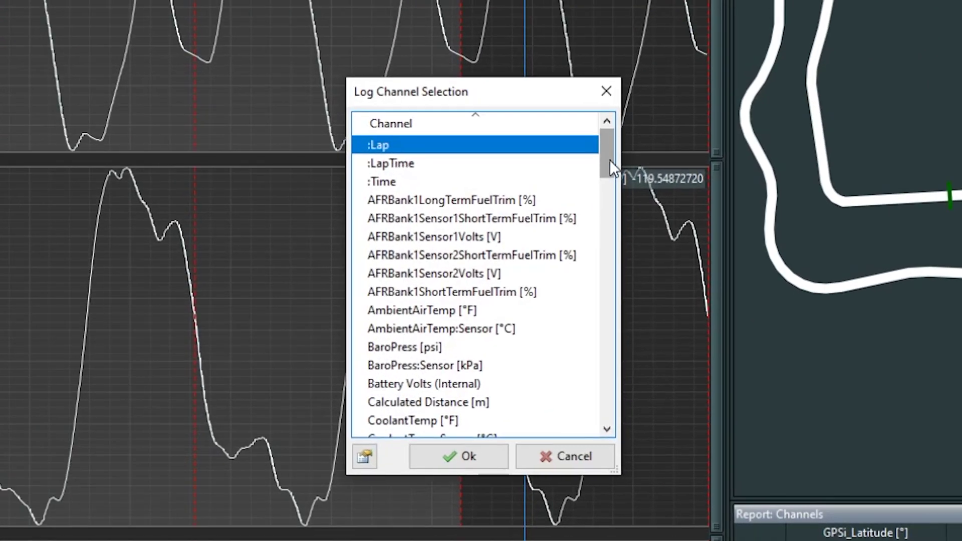
{"action": "left_click_drag", "start_coordinate": [609, 161], "coordinate": [614, 331]}
{"action": "scroll", "coordinate": [466, 273], "scroll_direction": "up", "scroll_amount": 1}
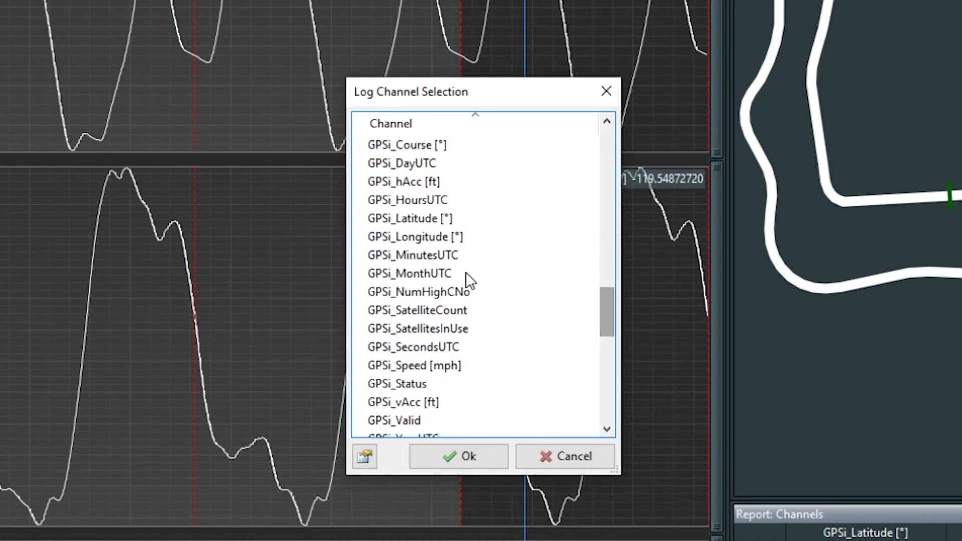
{"action": "left_click", "coordinate": [438, 226]}
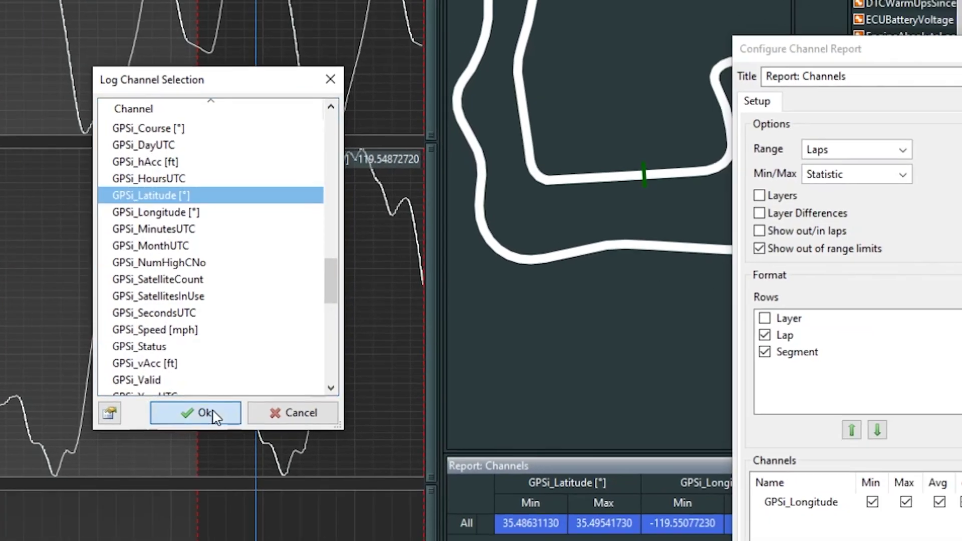
{"action": "left_click", "coordinate": [474, 455]}
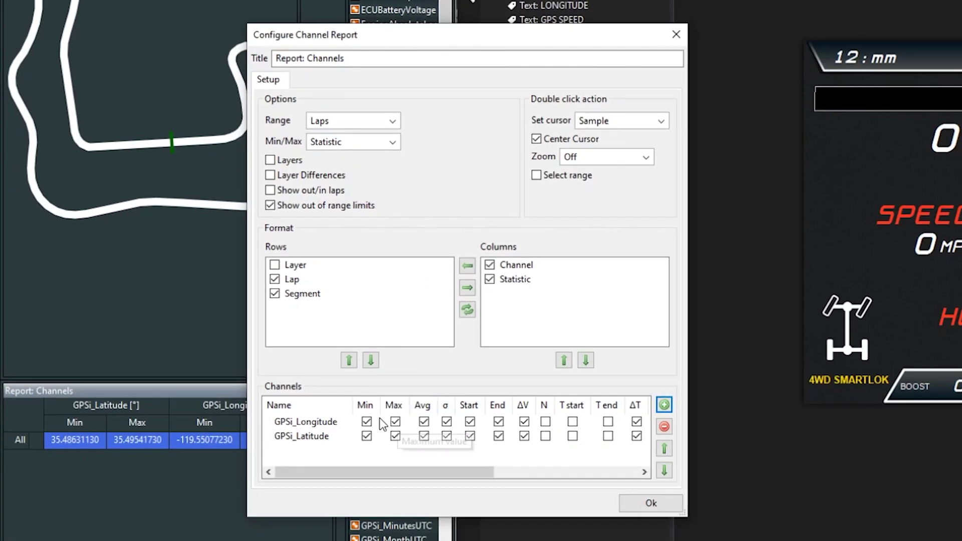
Turn off Avg, σ, Start and End for both GPS channels, leaving only Min and Max
{"action": "left_click", "coordinate": [424, 421]}
{"action": "left_click", "coordinate": [447, 421]}
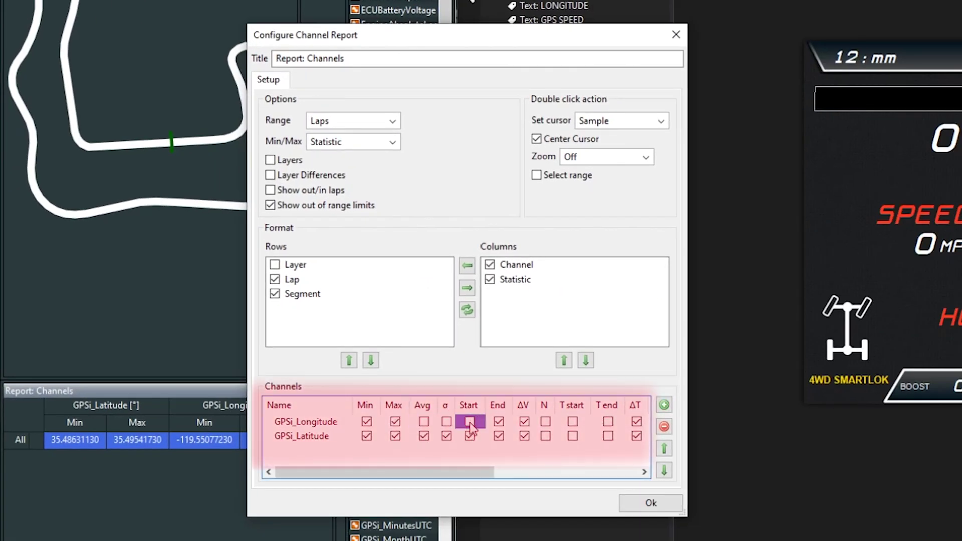
{"action": "left_click", "coordinate": [499, 422]}
{"action": "left_click", "coordinate": [499, 437]}
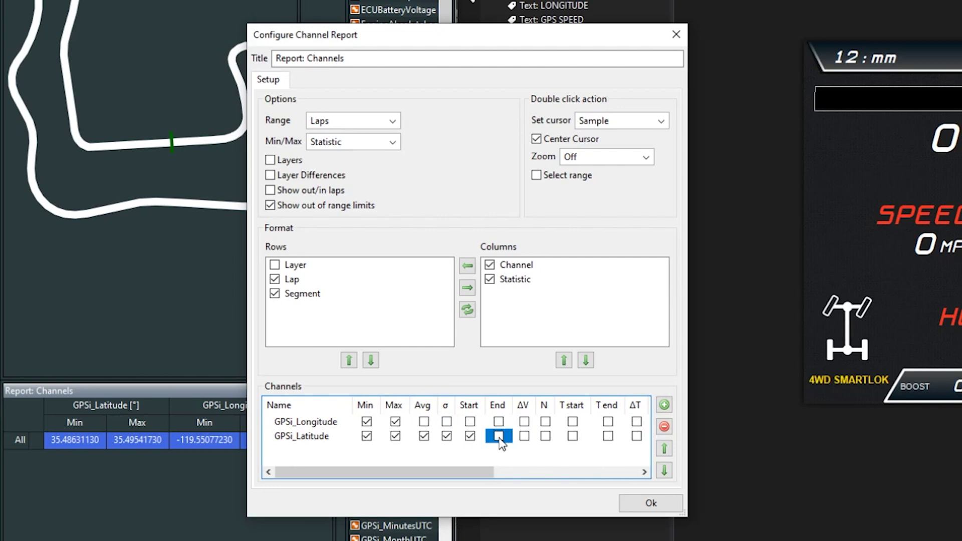
{"action": "left_click", "coordinate": [470, 436]}
{"action": "left_click", "coordinate": [447, 437]}
{"action": "left_click", "coordinate": [424, 437]}
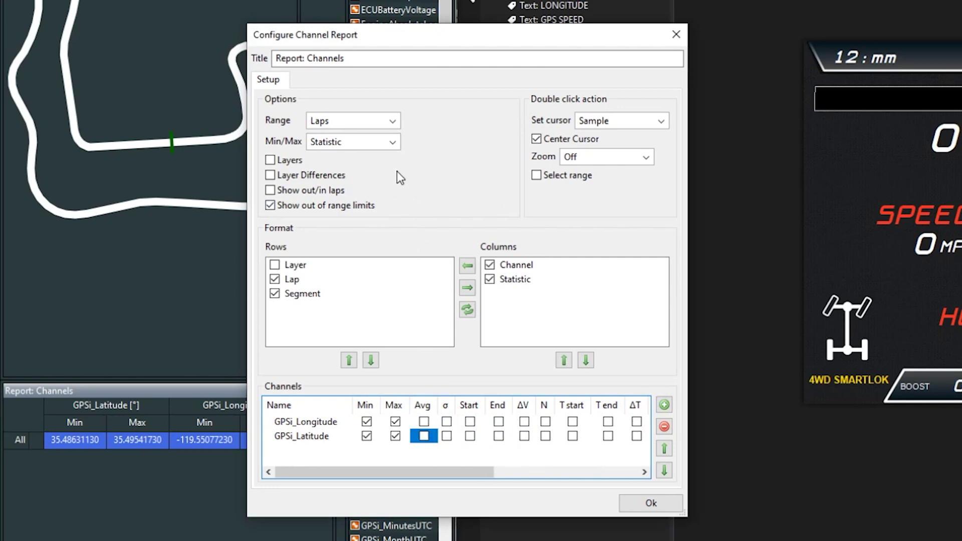
Set the report Range to All and confirm the settings
{"action": "left_click", "coordinate": [388, 125]}
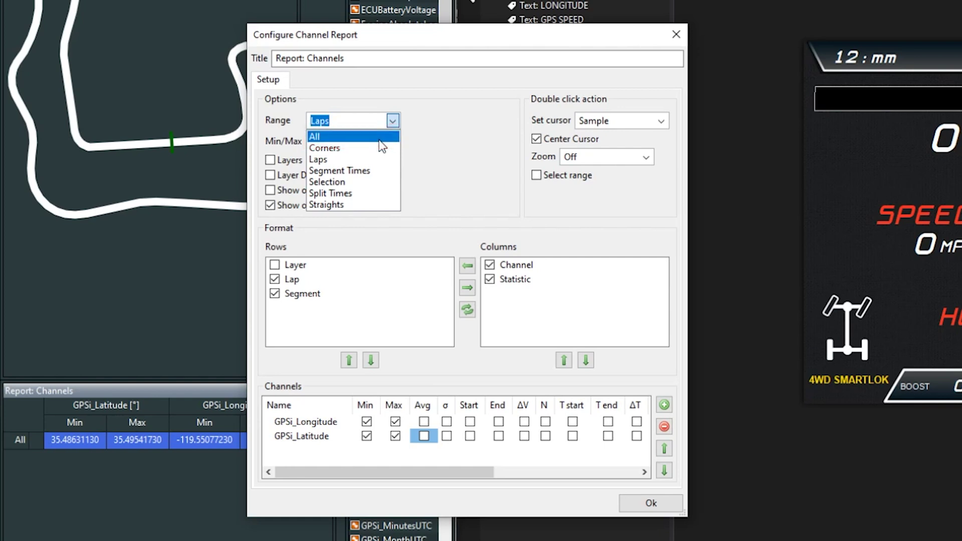
{"action": "left_click", "coordinate": [379, 140]}
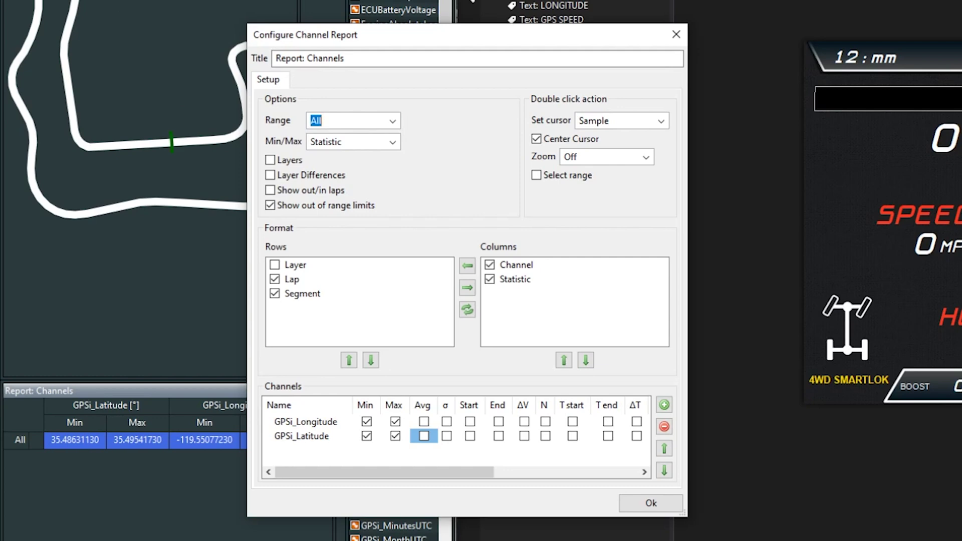
{"action": "left_click", "coordinate": [647, 503]}
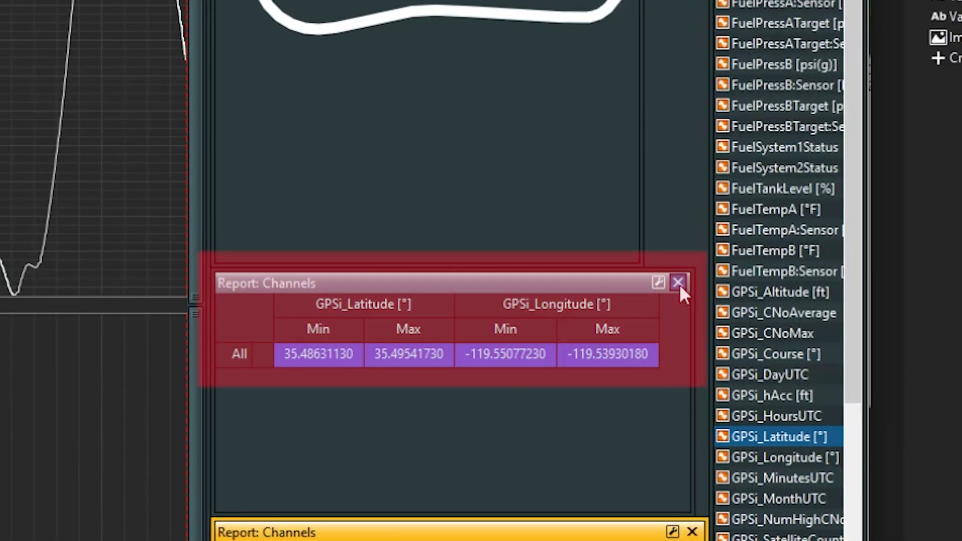
Close the duplicate channel report and capture a tight rectangle around the track map in Snagit
{"action": "left_click", "coordinate": [678, 283]}
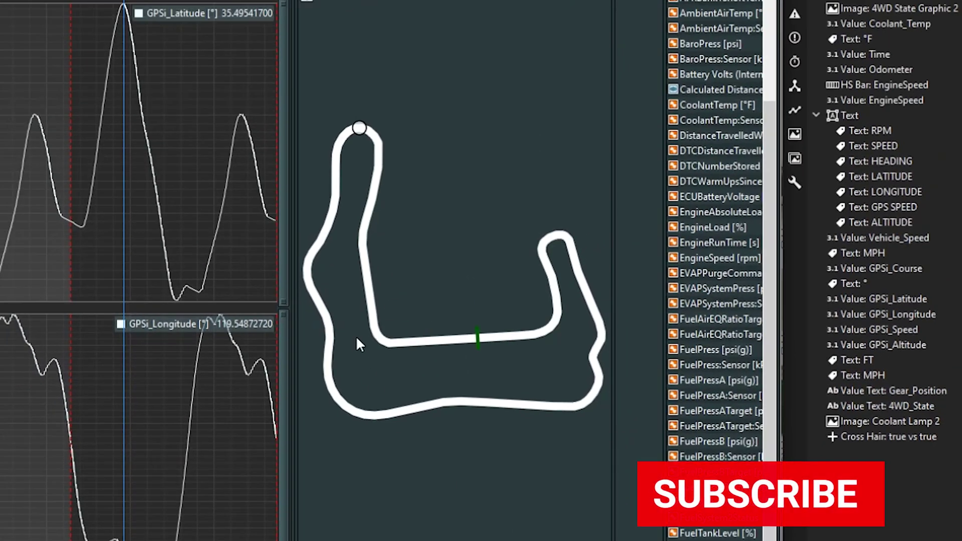
{"action": "key", "text": "Print"}
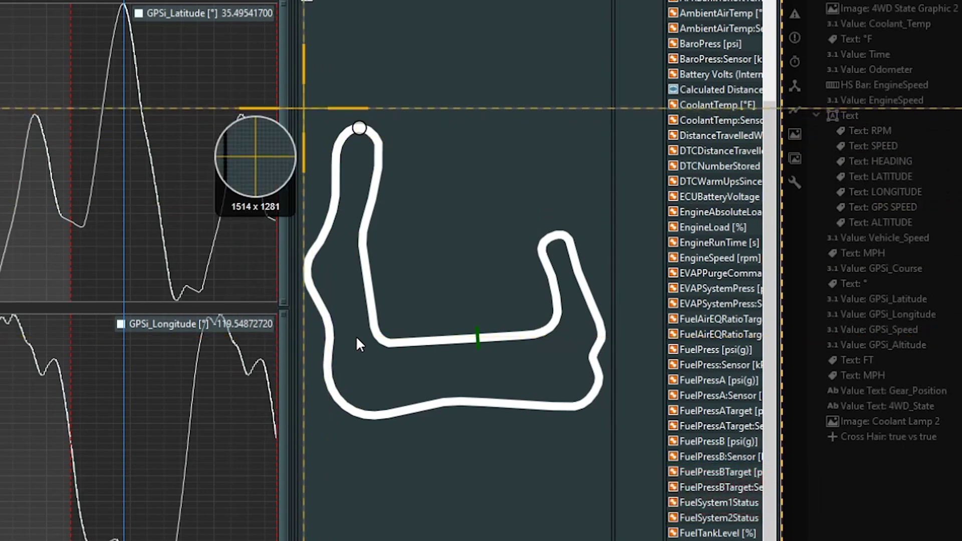
{"action": "left_click_drag", "start_coordinate": [303, 122], "coordinate": [608, 419]}
{"action": "left_click_drag", "start_coordinate": [458, 125], "coordinate": [461, 122]}
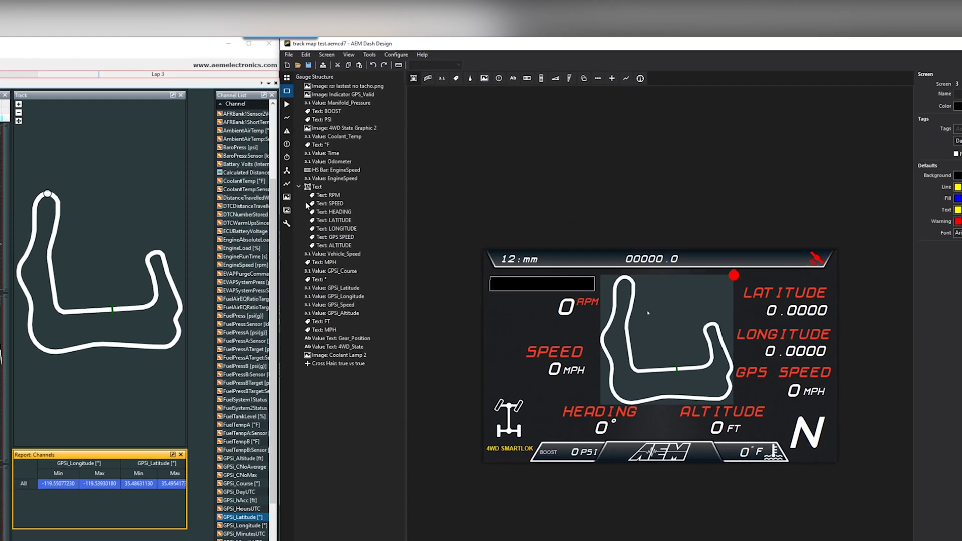
In the Images library, compare the track-map thumbnails and select BW_test.jpg (300 x 294)
{"action": "mouse_move", "coordinate": [290, 205]}
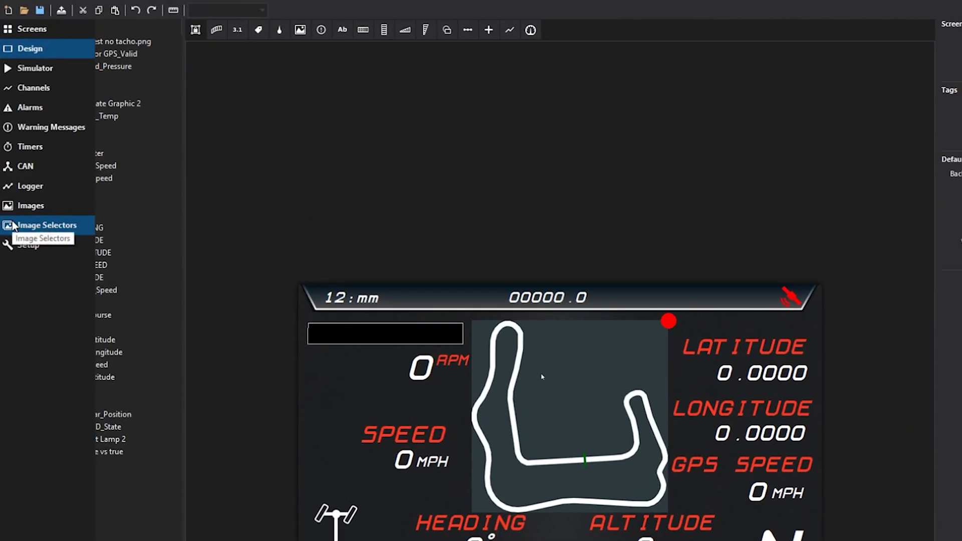
{"action": "left_click", "coordinate": [13, 218]}
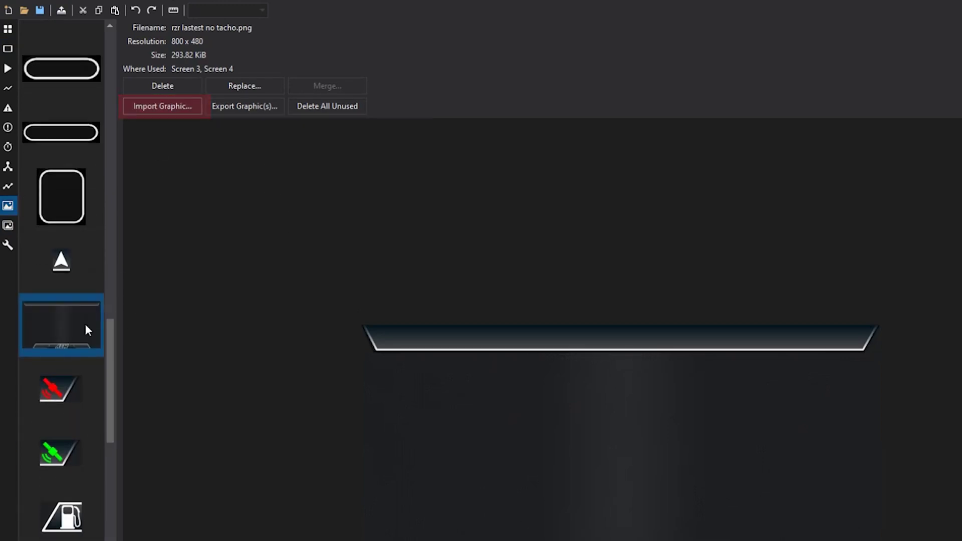
{"action": "left_click_drag", "start_coordinate": [109, 335], "coordinate": [109, 540]}
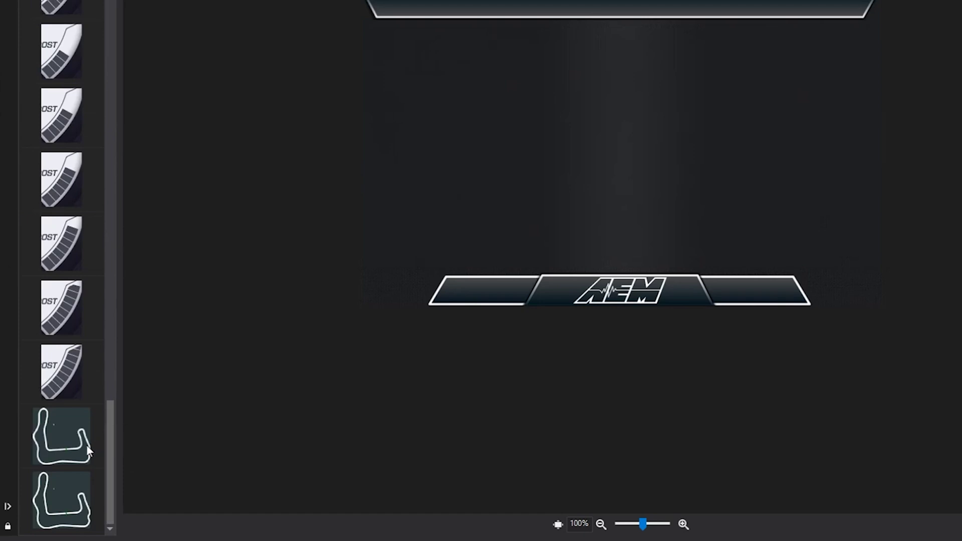
{"action": "left_click", "coordinate": [52, 491]}
{"action": "left_click", "coordinate": [69, 438]}
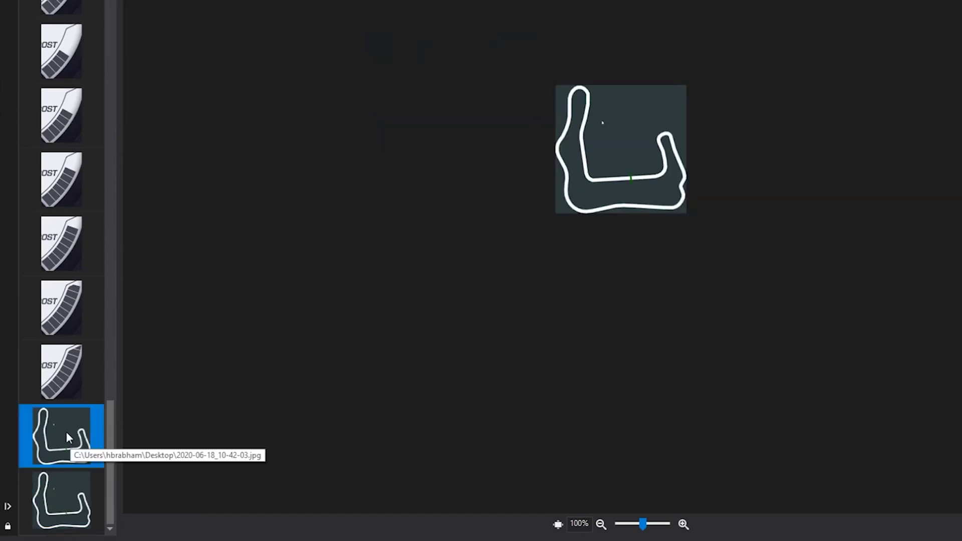
{"action": "left_click", "coordinate": [82, 501]}
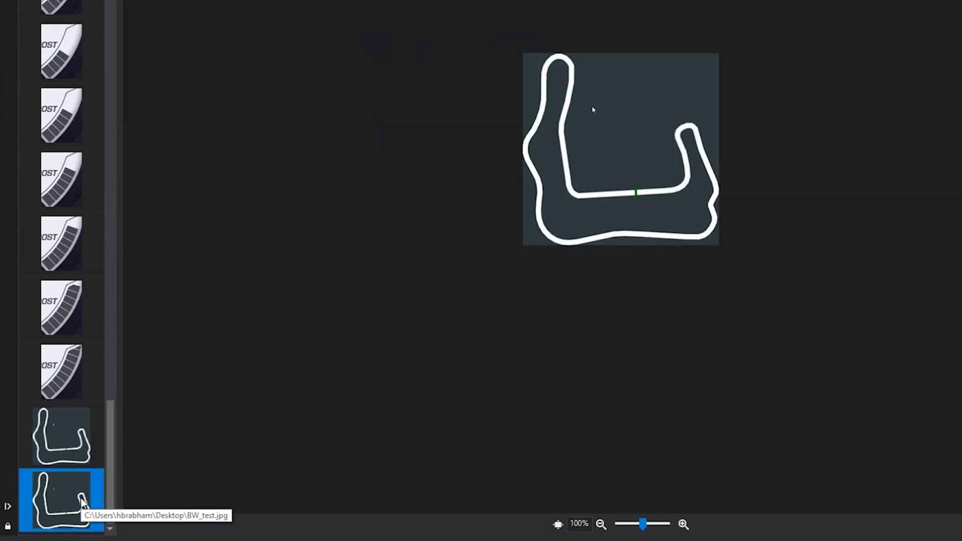
{"action": "left_click", "coordinate": [88, 445]}
{"action": "key", "text": "Down"}
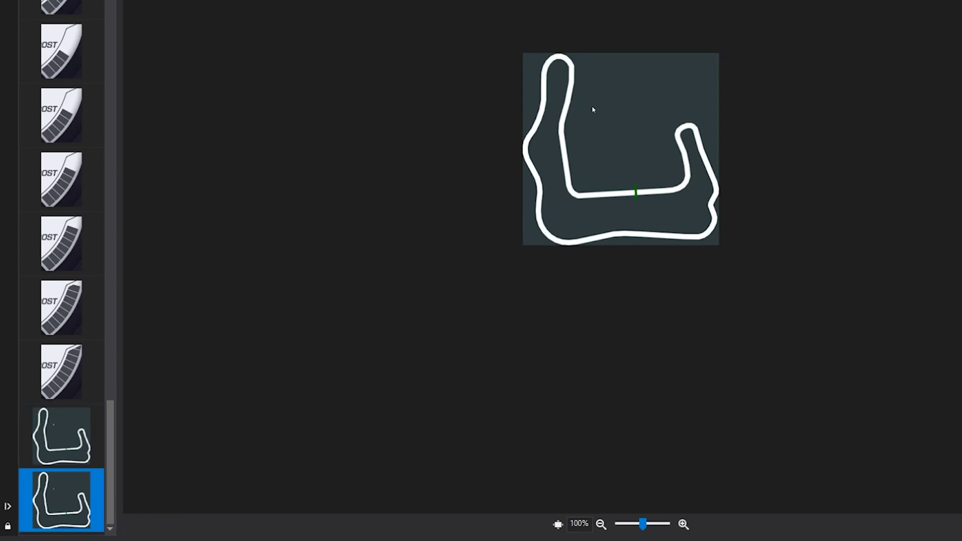
{"action": "left_click", "coordinate": [593, 109]}
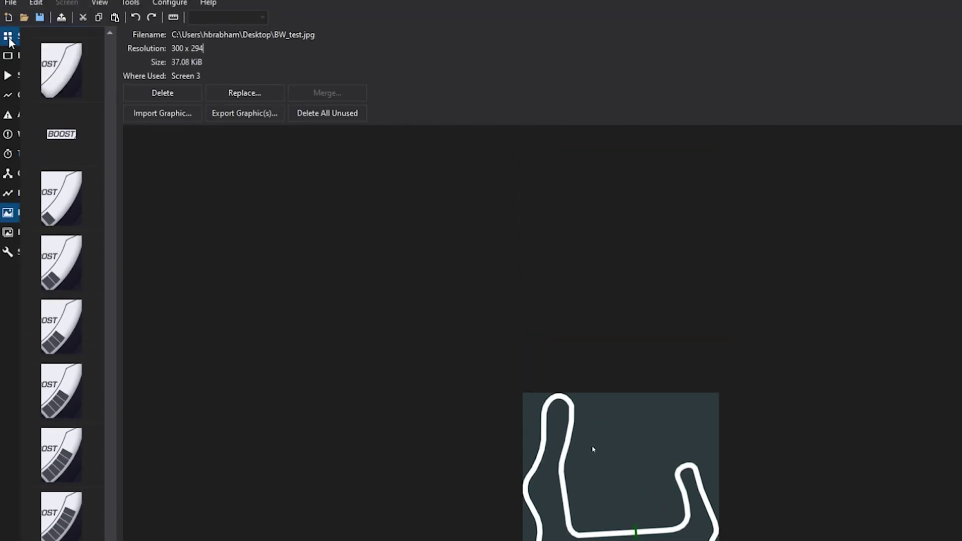
Open Screen 3, place then delete a trial X-Y Cross Hair, and select the existing track-map gauge
{"action": "left_click", "coordinate": [9, 40]}
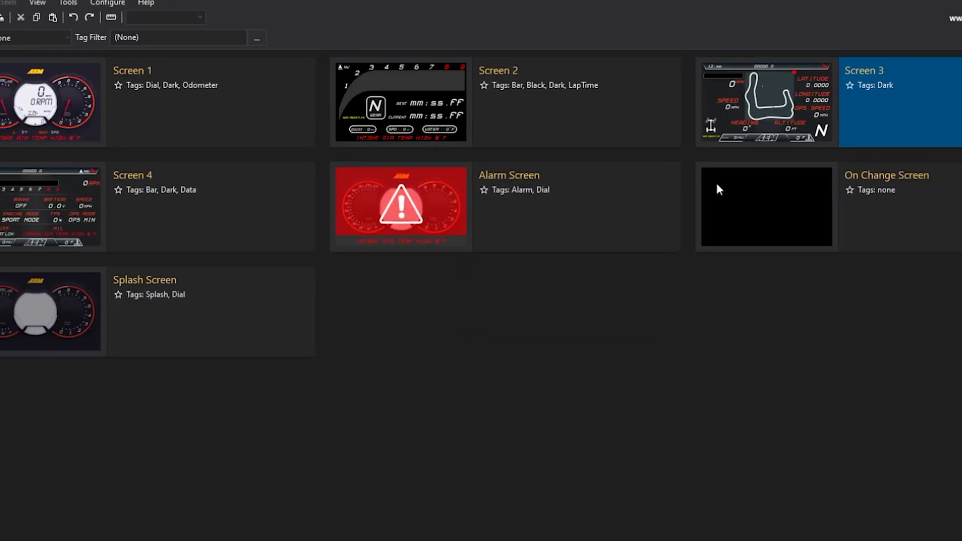
{"action": "double_click", "coordinate": [943, 126]}
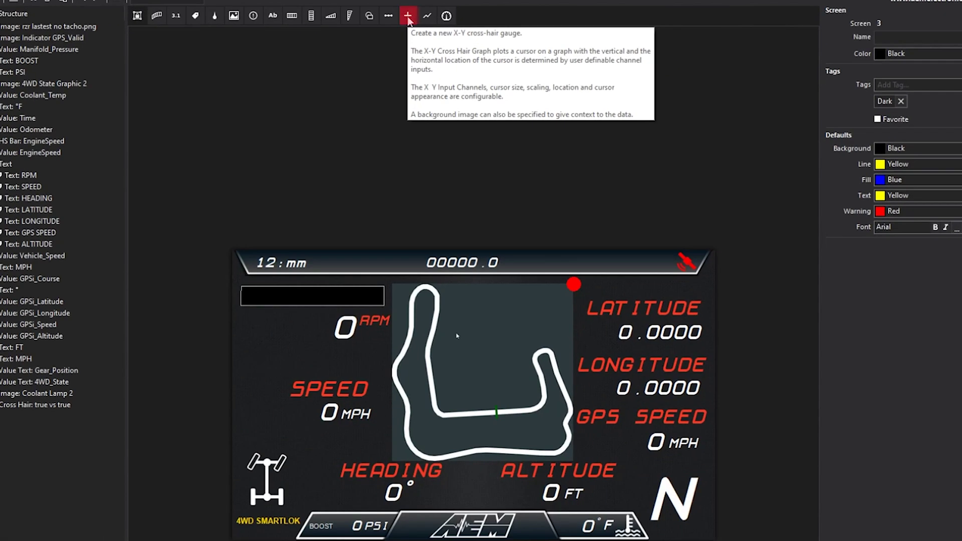
{"action": "left_click", "coordinate": [408, 17]}
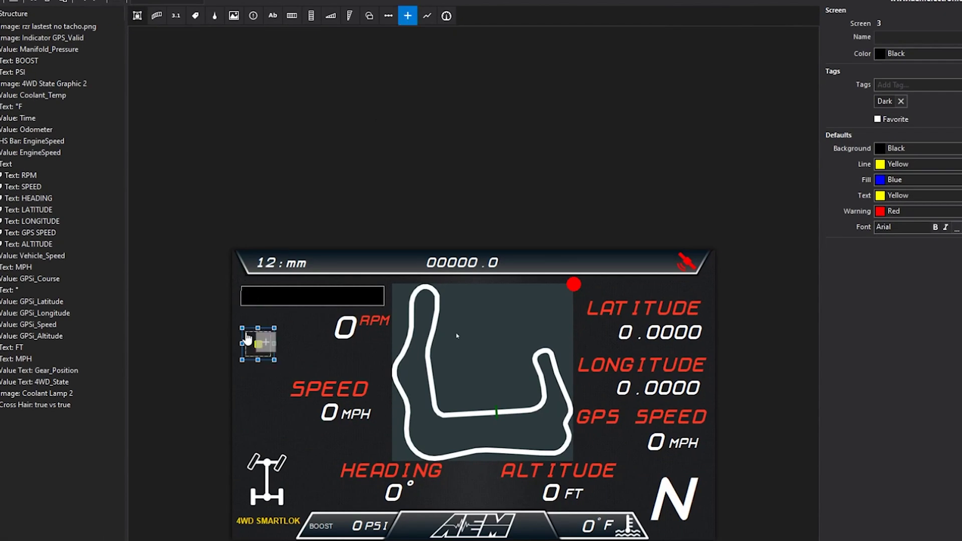
{"action": "left_click", "coordinate": [246, 340]}
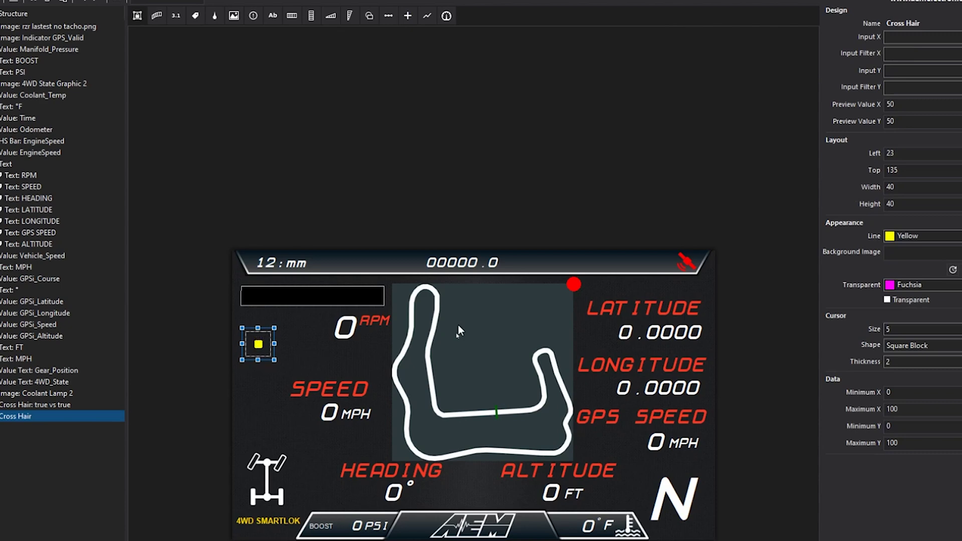
{"action": "left_click", "coordinate": [464, 323]}
{"action": "left_click", "coordinate": [261, 338]}
{"action": "key", "text": "Delete"}
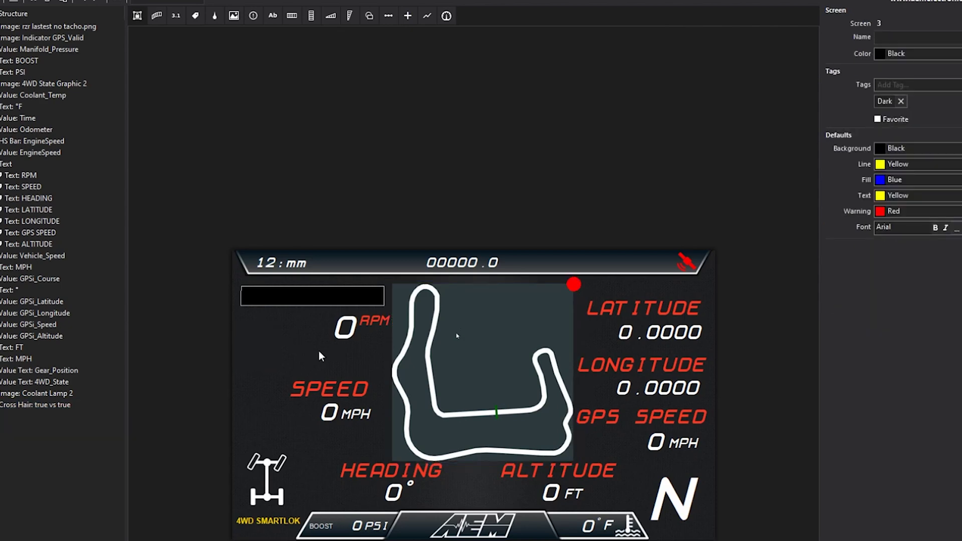
{"action": "left_click", "coordinate": [522, 316]}
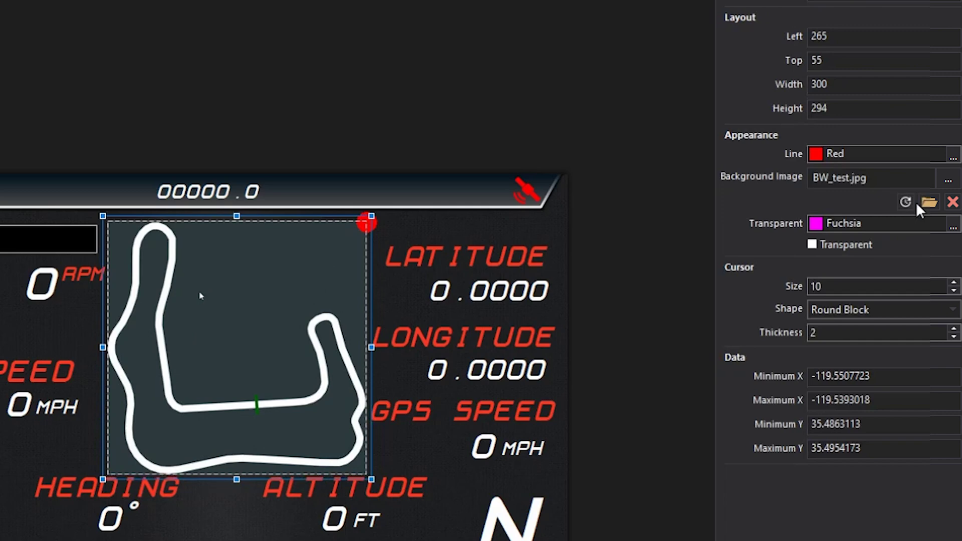
Set the Cross Hair's Background Image to BW_test.jpg
{"action": "left_click", "coordinate": [928, 203]}
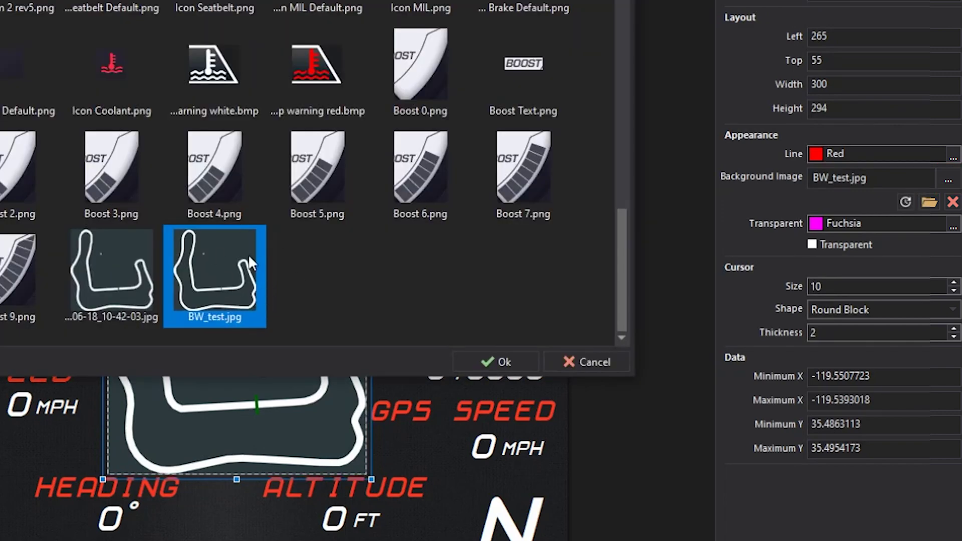
{"action": "left_click", "coordinate": [497, 362]}
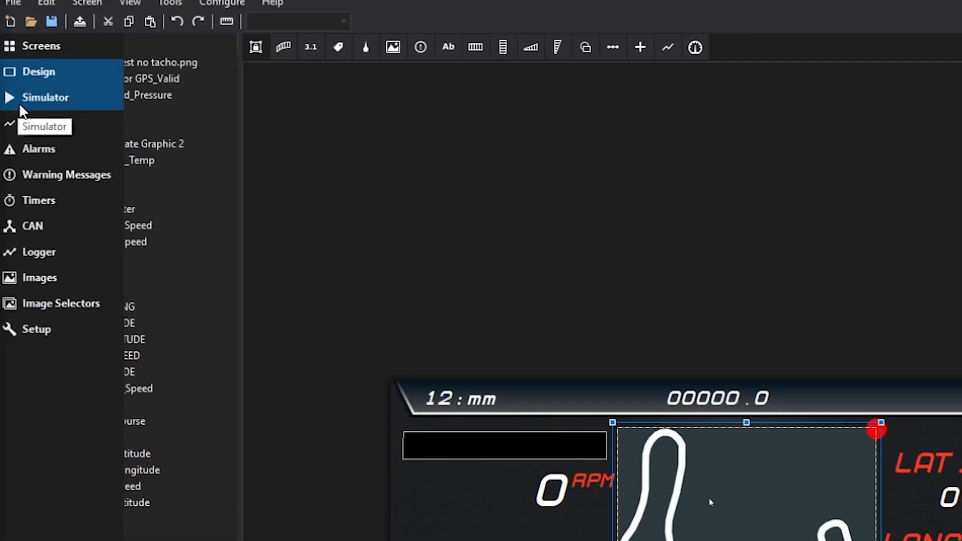
Launch the Simulator connected to AEMdata and drag the trace cursor to a later point in the lap
{"action": "left_click", "coordinate": [19, 103]}
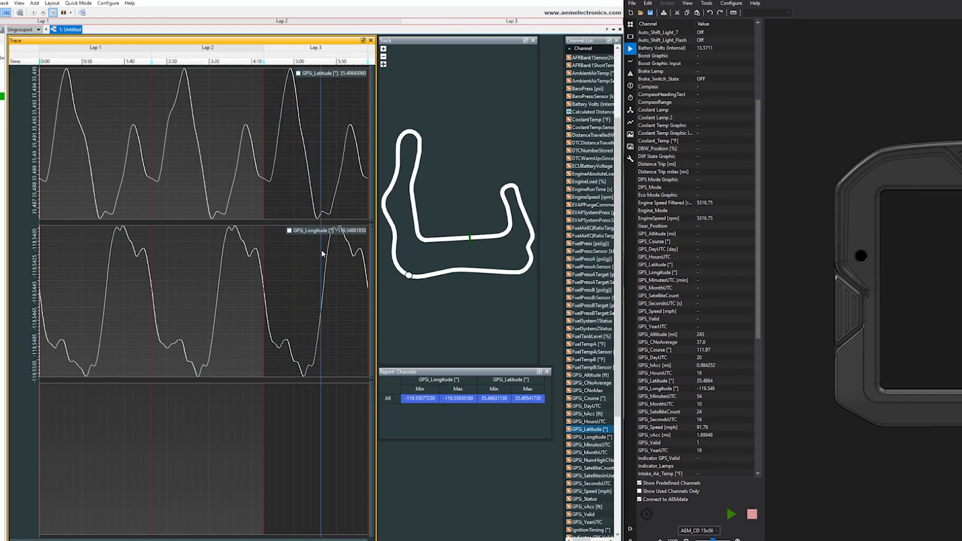
{"action": "mouse_move", "coordinate": [323, 253]}
{"action": "left_mouse_down"}
{"action": "mouse_move", "coordinate": [295, 245]}
{"action": "mouse_move", "coordinate": [365, 261]}
{"action": "mouse_move", "coordinate": [321, 260]}
{"action": "mouse_move", "coordinate": [329, 260]}
{"action": "left_mouse_up"}
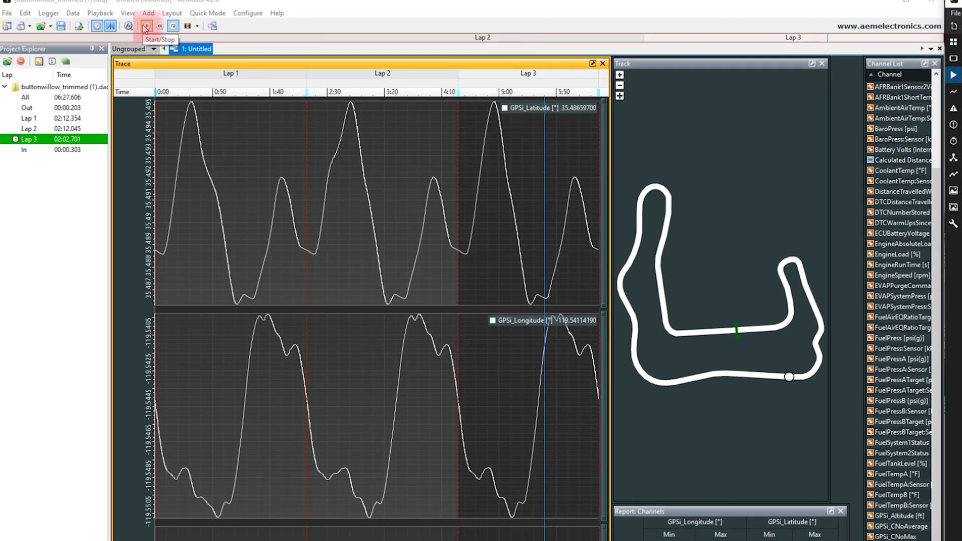
Start AEMdata playback of the logged lap to drive the simulated dash
{"action": "left_click", "coordinate": [144, 28]}
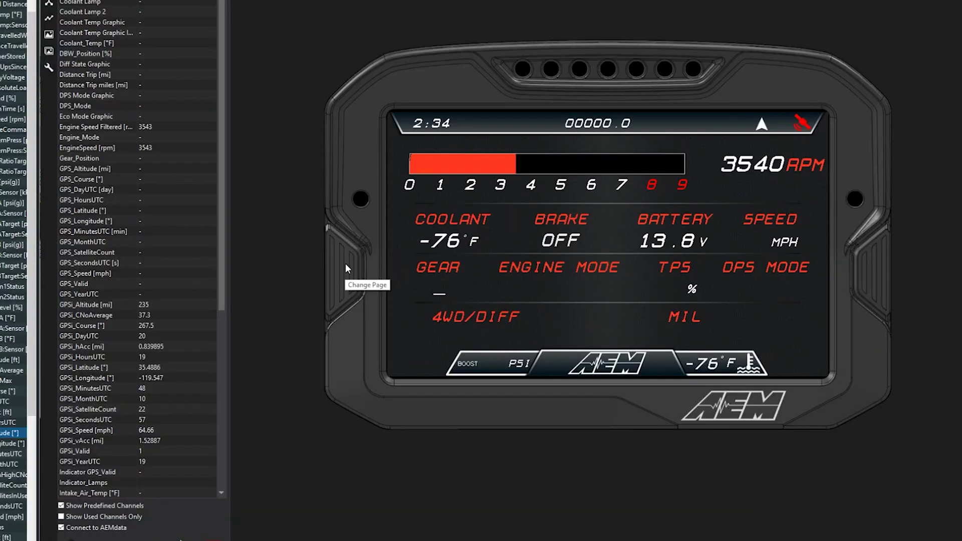
Switch the simulated dash to its next page with the Change Page button
{"action": "left_click", "coordinate": [342, 268]}
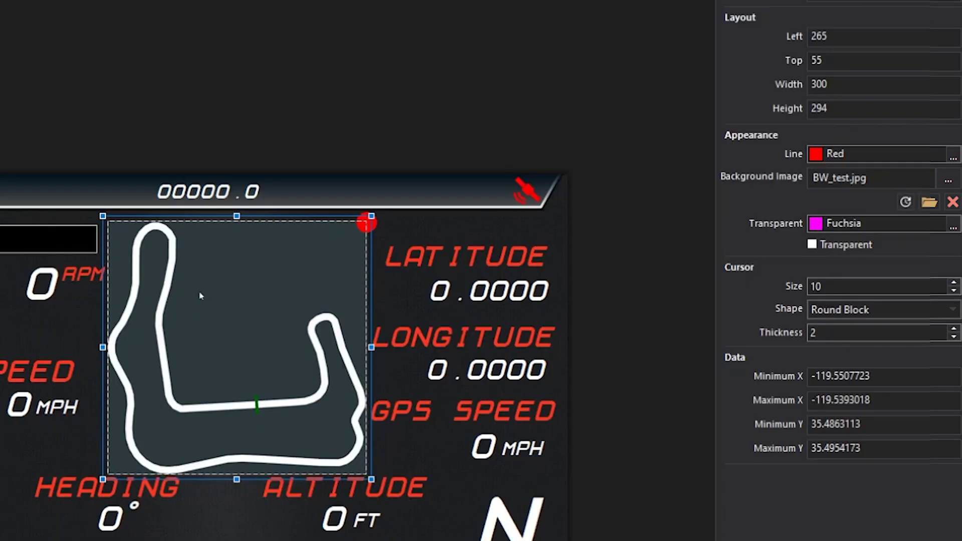